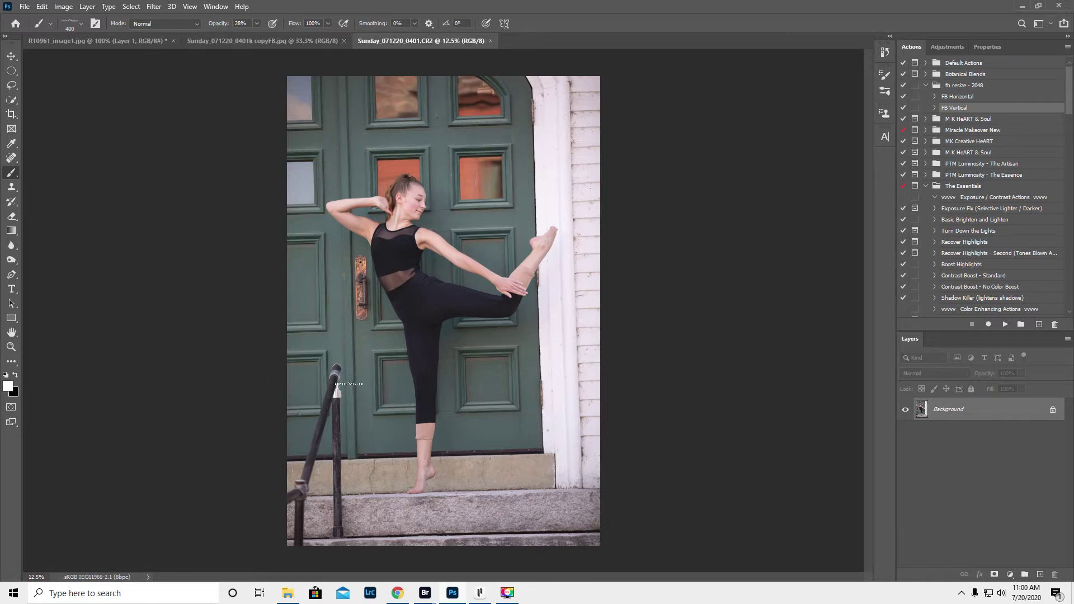
- Select the lower-left black handrail by boxing it with the Object Selection Tool
click(11, 100)
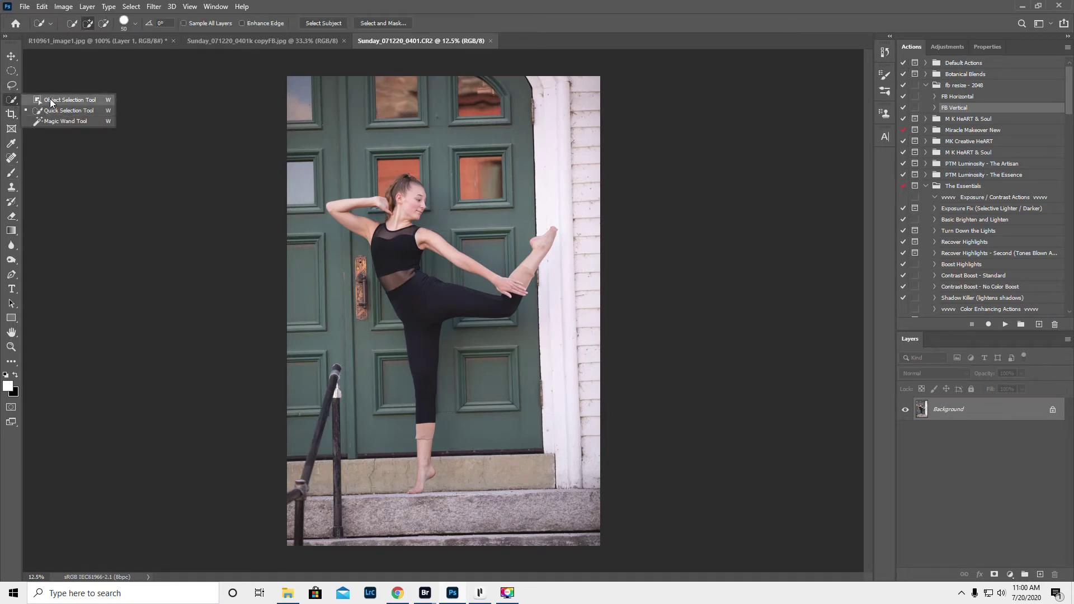
click(53, 100)
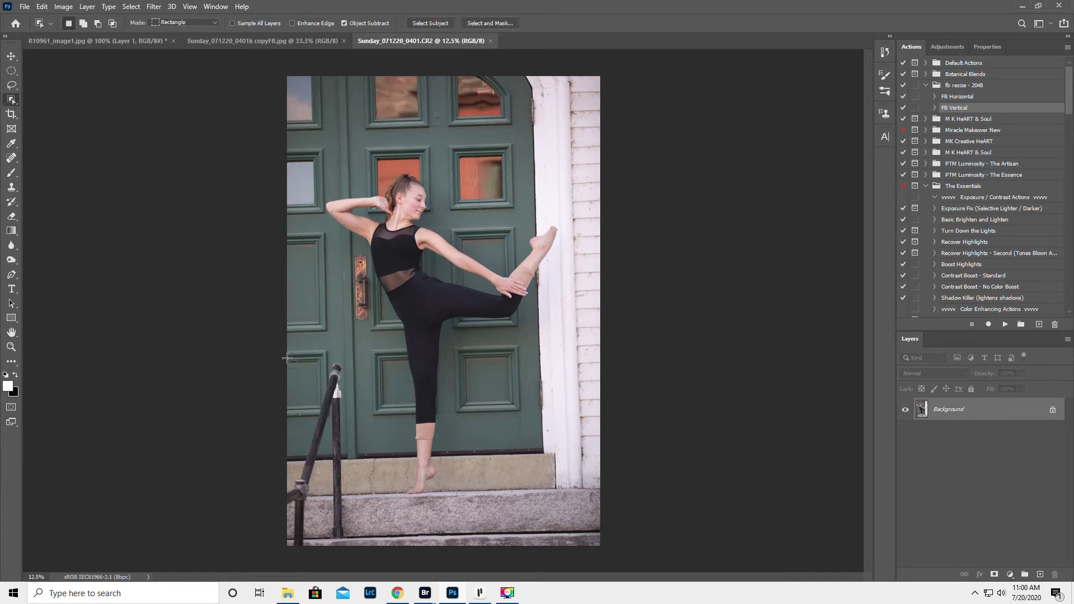
mouse_move(289, 360)
mouse_down()
mouse_move(360, 421)
mouse_move(348, 550)
mouse_up()
click(12, 101)
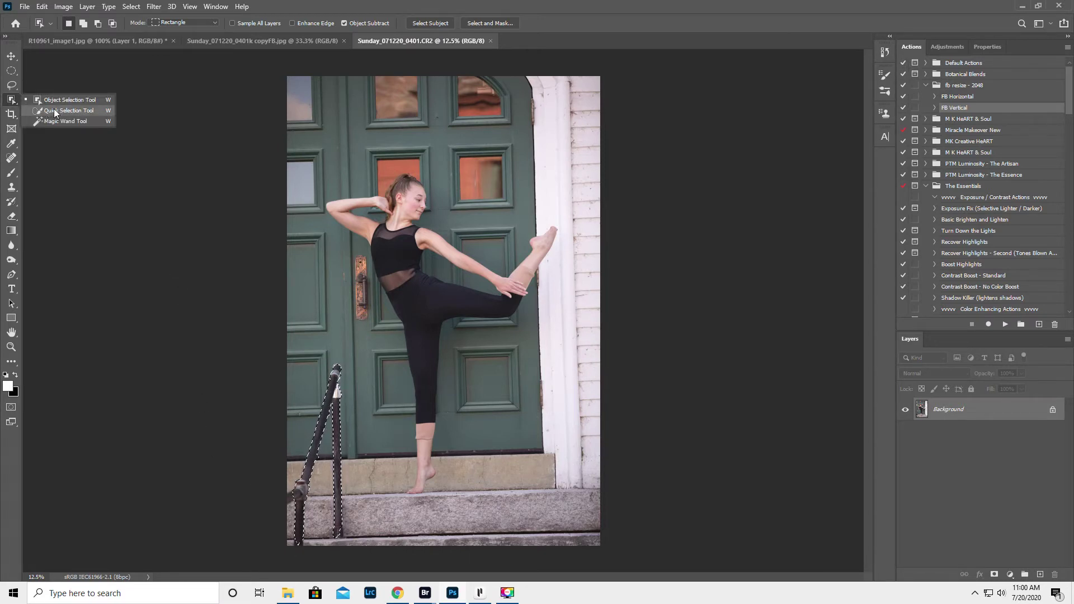
click(53, 110)
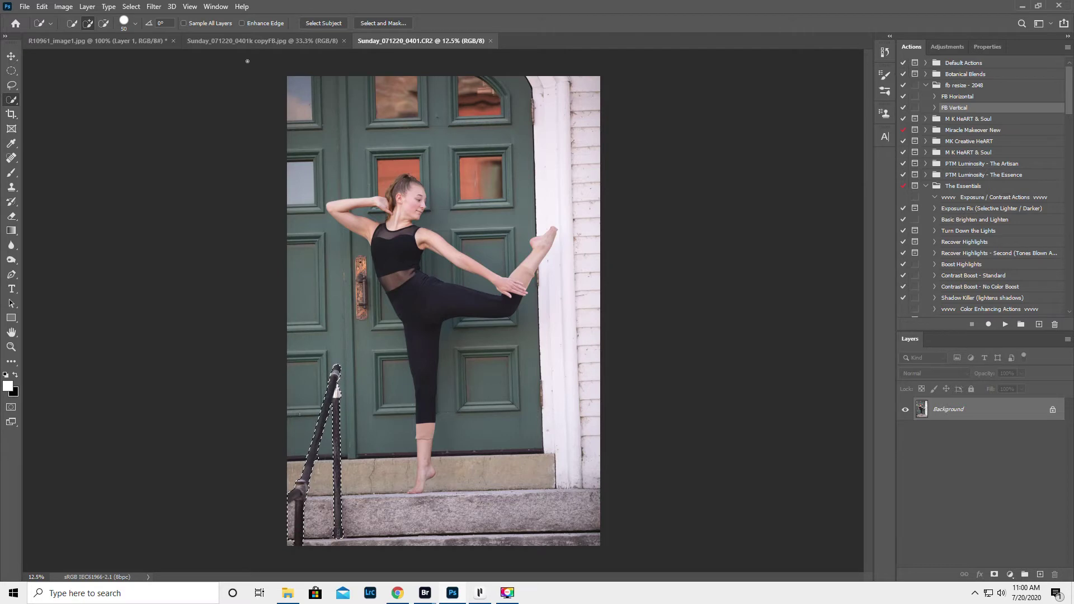
- Expand the handrail selection by 4 pixels through Select > Modify > Expand
click(130, 6)
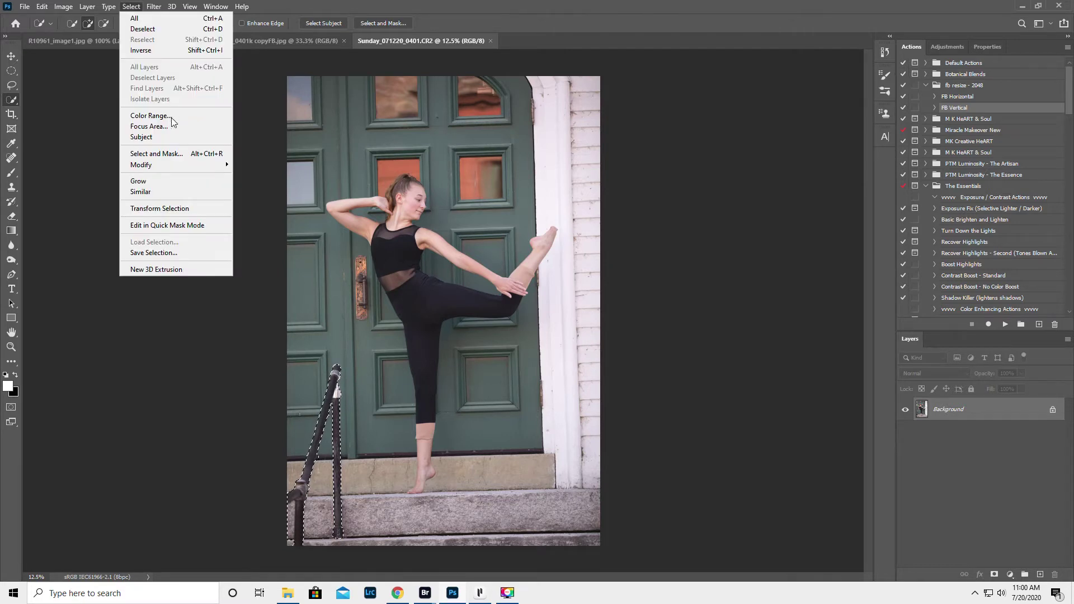
mouse_move(180, 165)
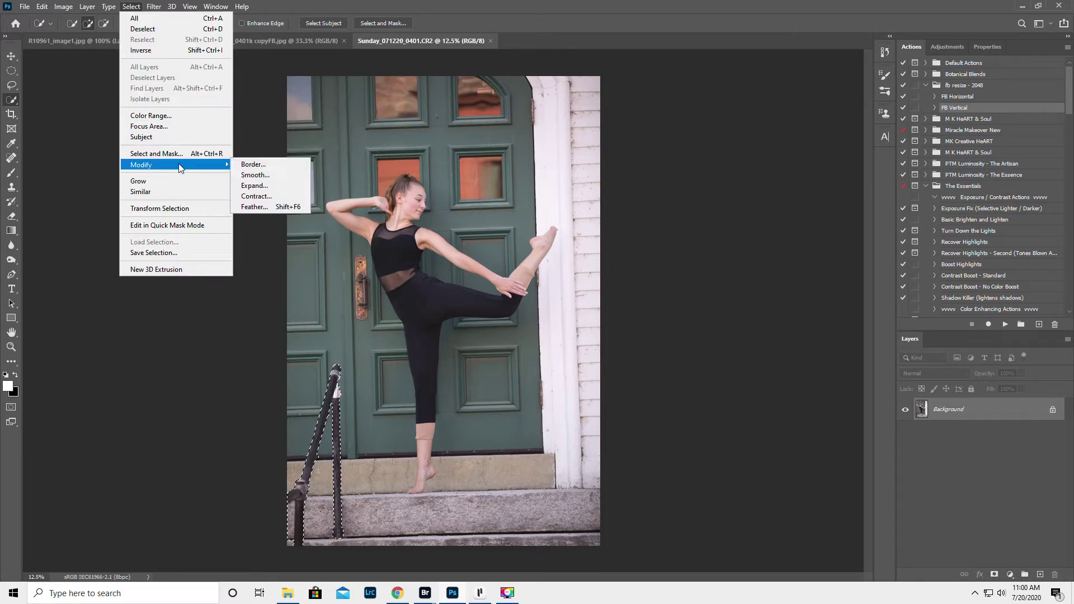
click(260, 188)
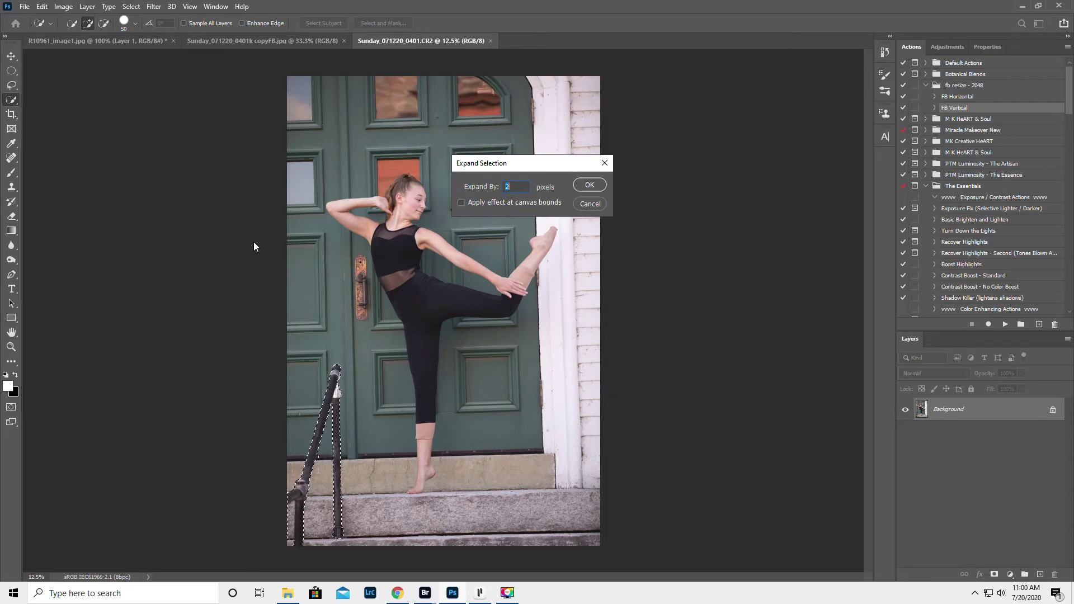
text(5)
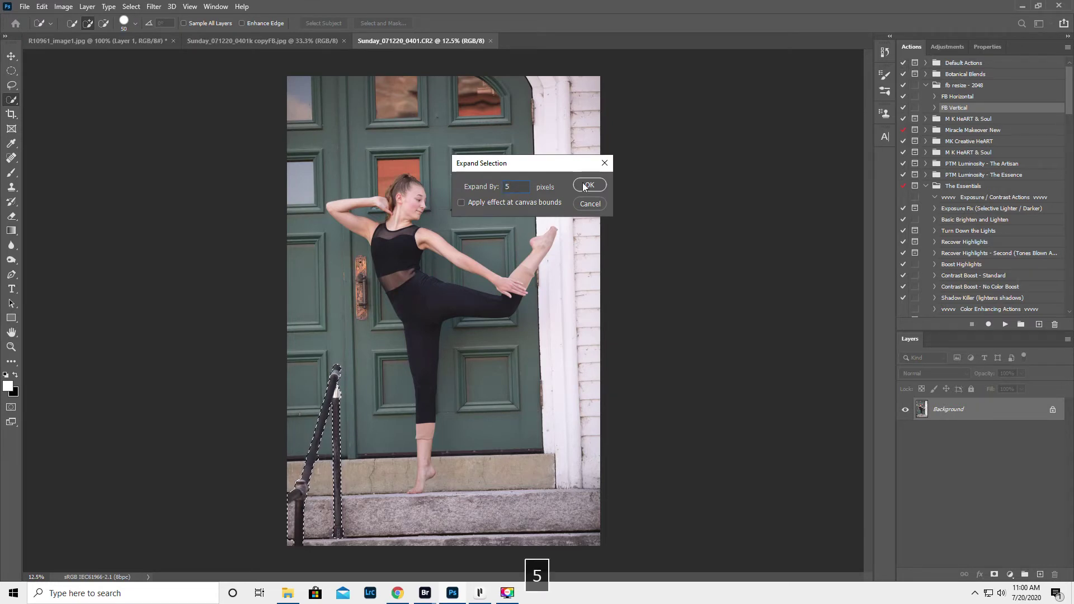
key(BackSpace)
text(4)
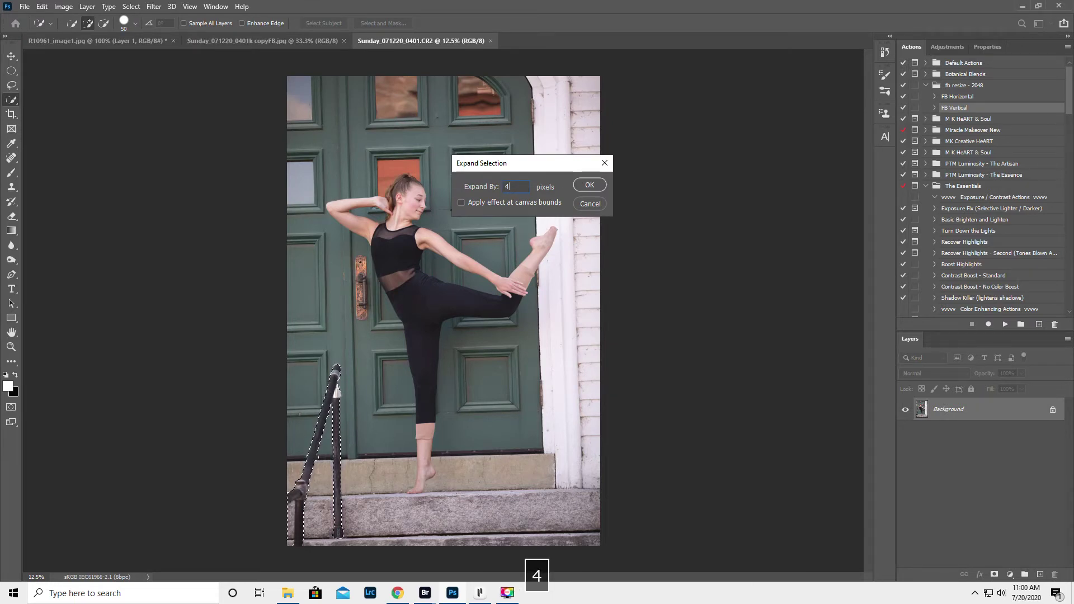
click(590, 185)
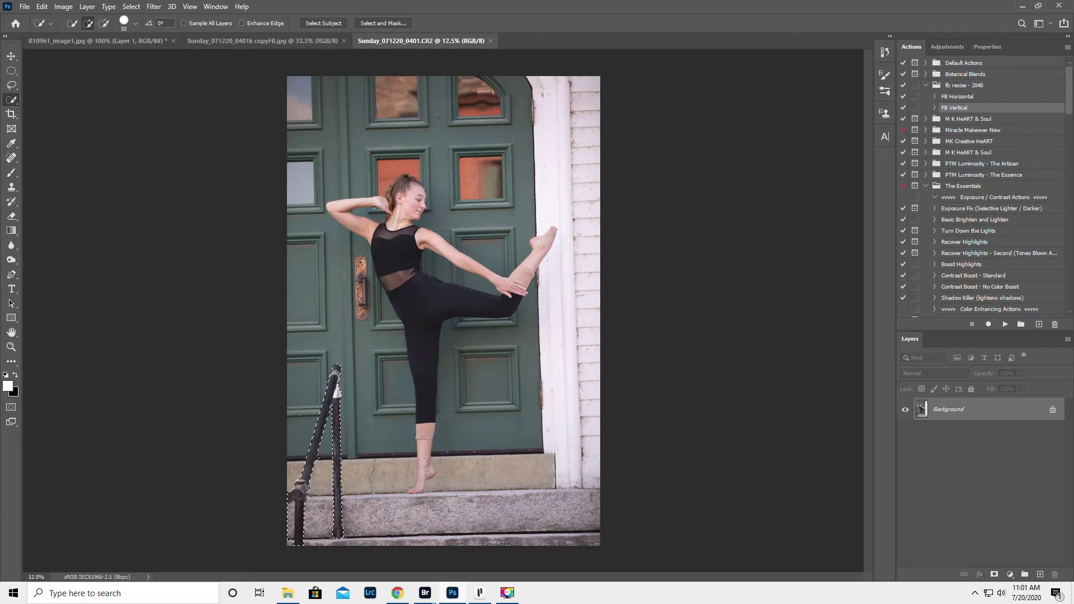
- Content-Aware fill the handrail selection, then deselect it
key(BackSpace)
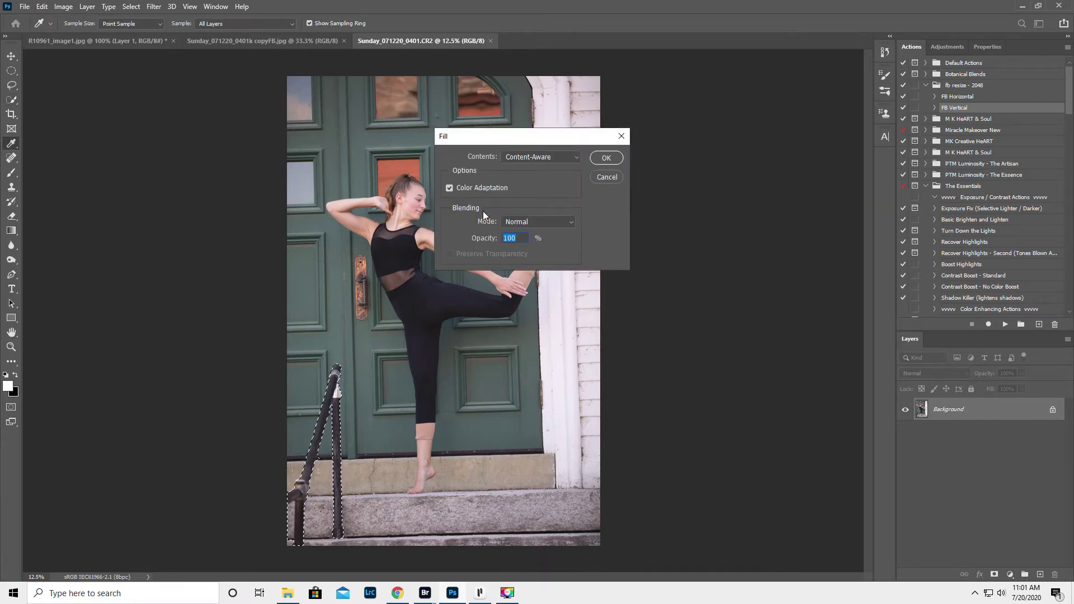
click(605, 160)
key(w)
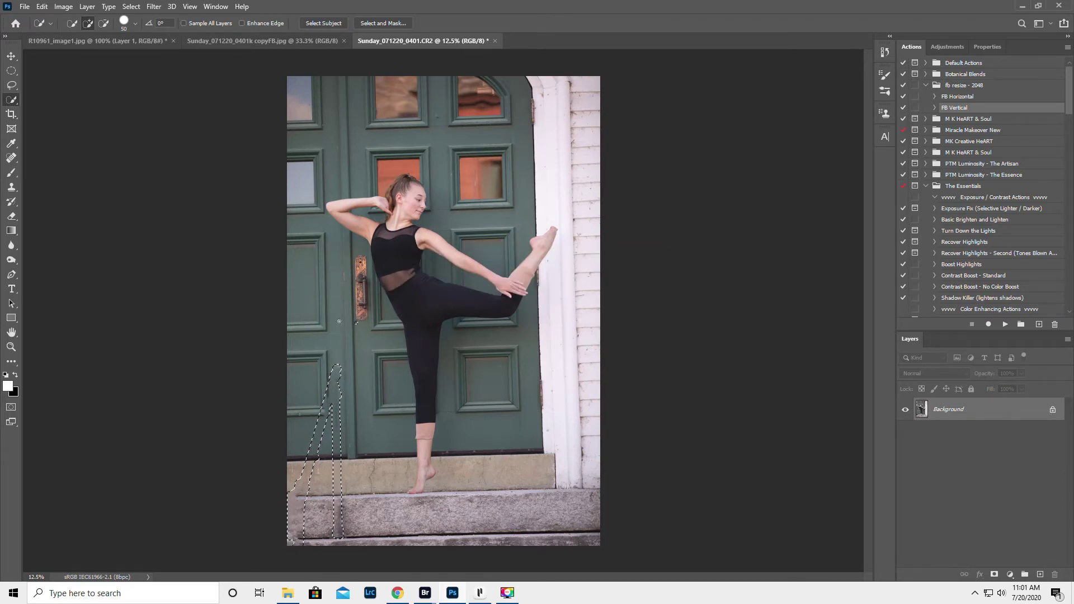
click(11, 85)
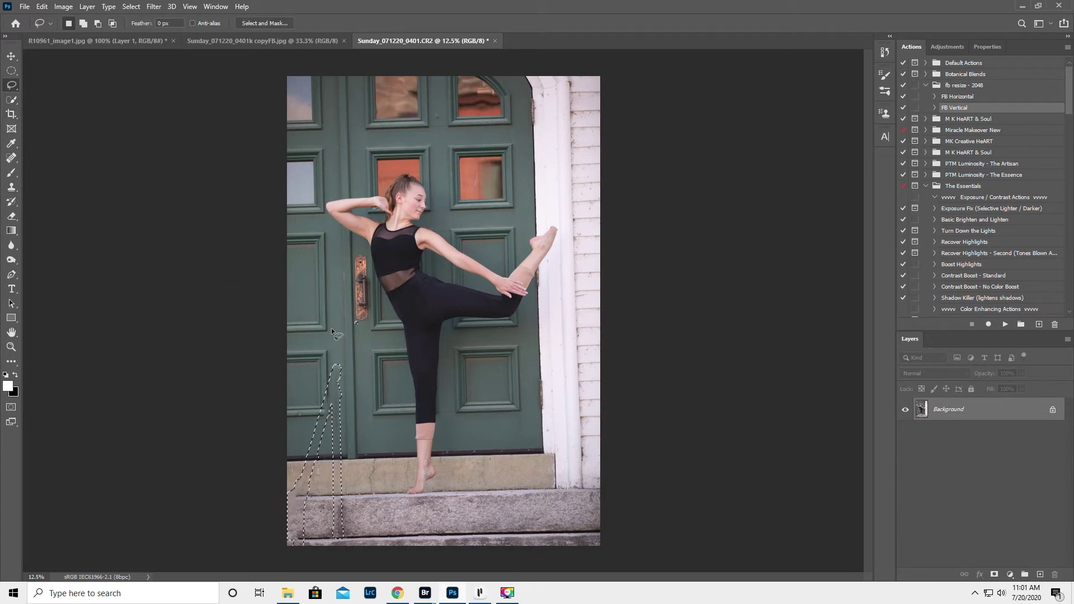
click(334, 332)
- Set the Clone Stamp brush to 300 and sample a source on the lower-left step
click(10, 189)
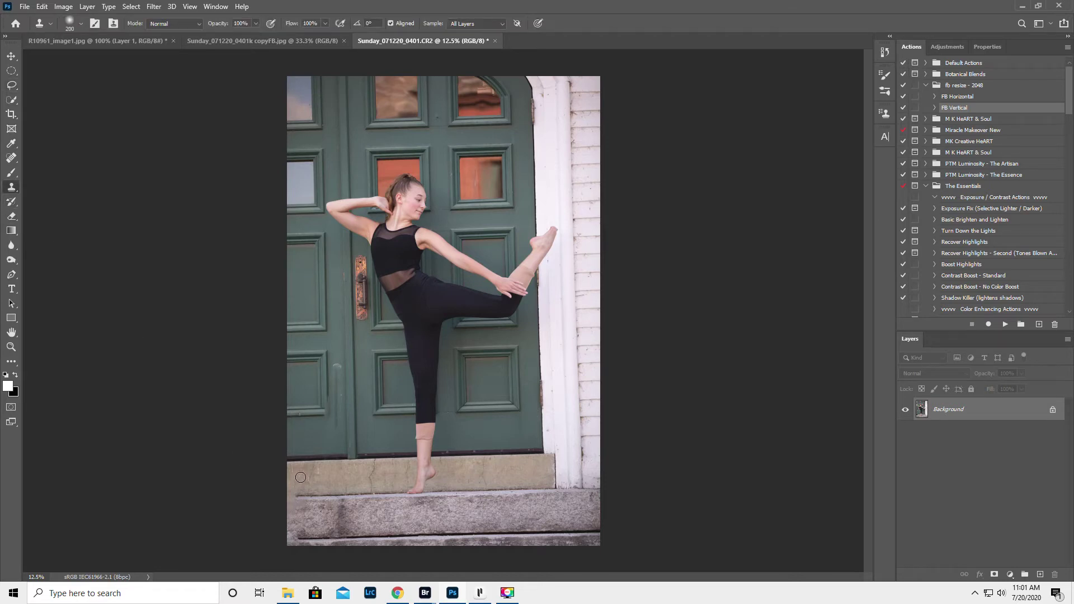
key(bracketright)
key(bracketright)
key(bracketright)
key(bracketright)
key(bracketleft)
key(bracketleft)
key(bracketleft)
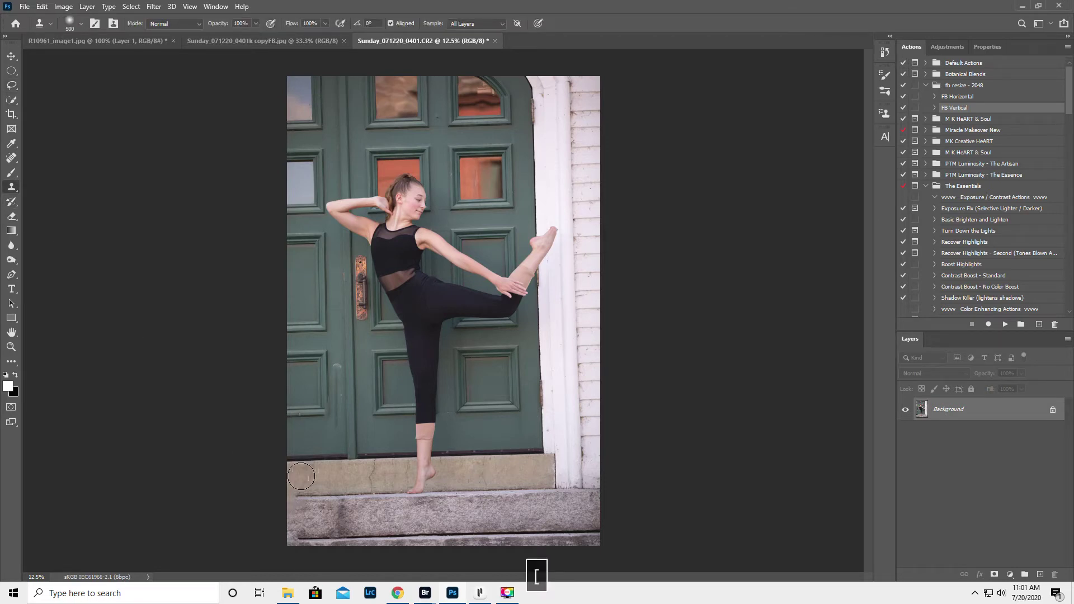
alt+click(314, 497)
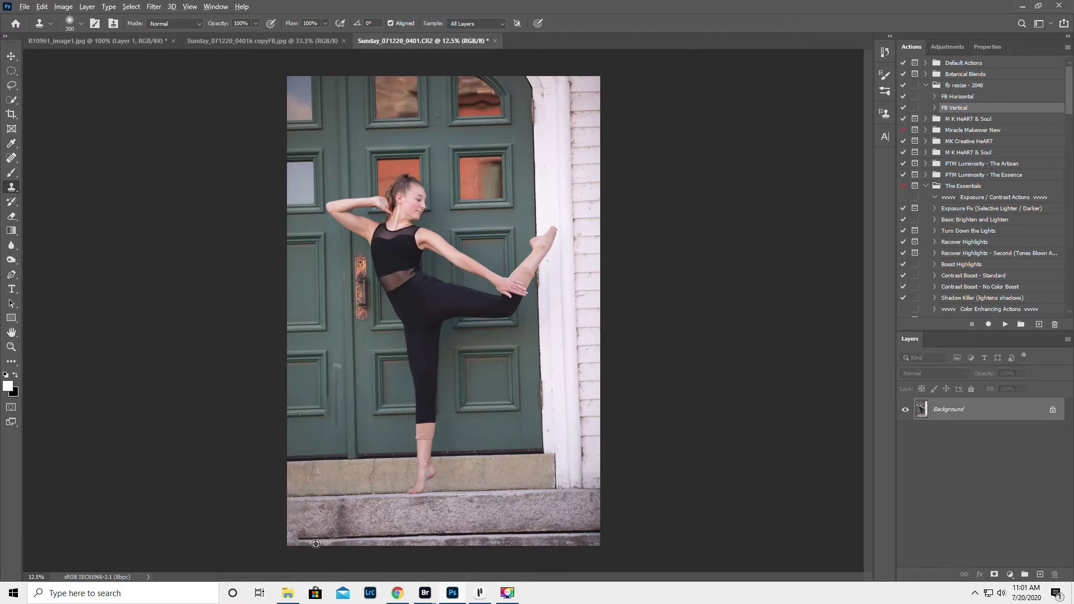
key(alt)
- Zoom in on the door and clone over the leftover handrail mark
click(11, 347)
click(285, 382)
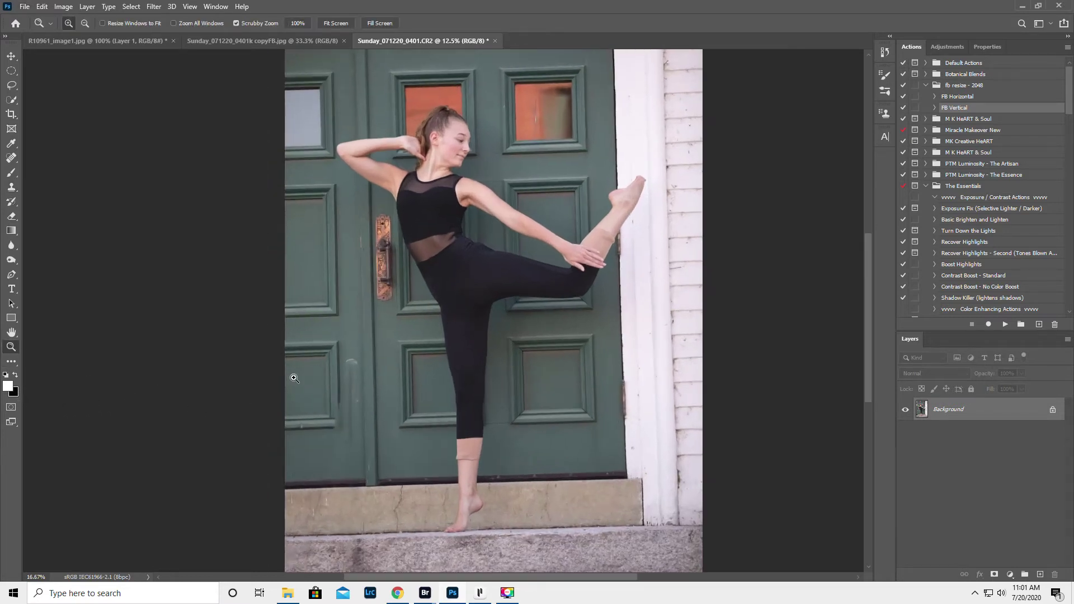
click(325, 401)
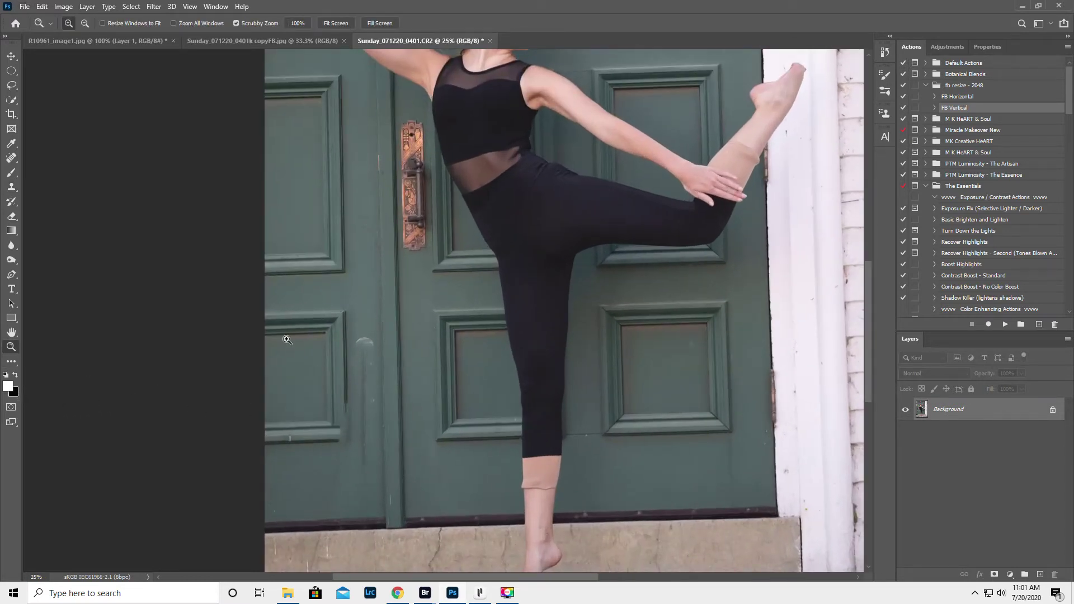
click(11, 188)
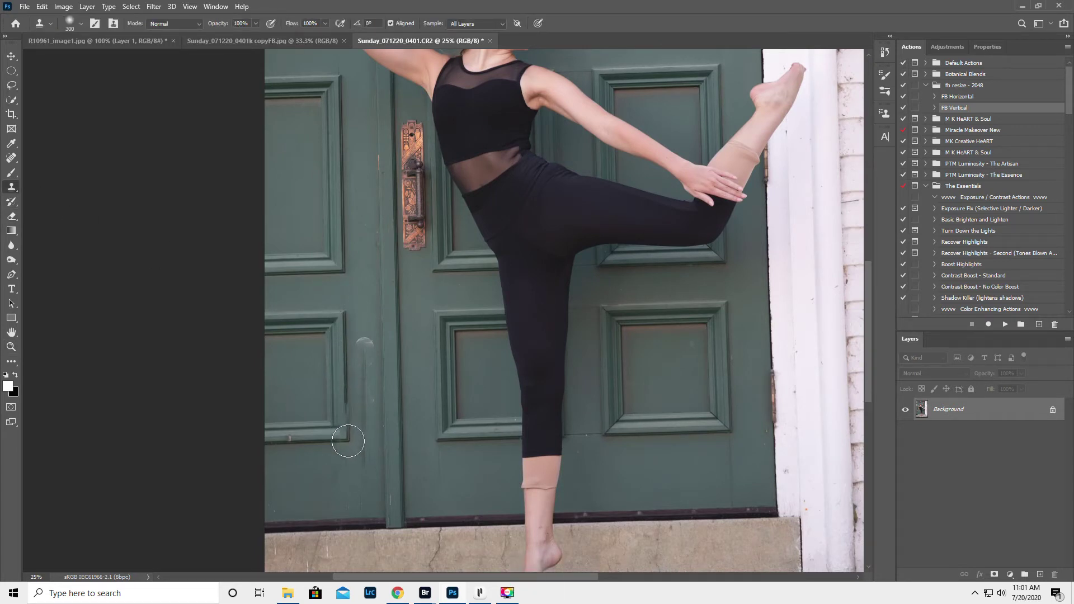
mouse_move(348, 442)
mouse_down()
mouse_move(345, 387)
mouse_move(338, 433)
mouse_move(358, 457)
mouse_move(359, 343)
mouse_up()
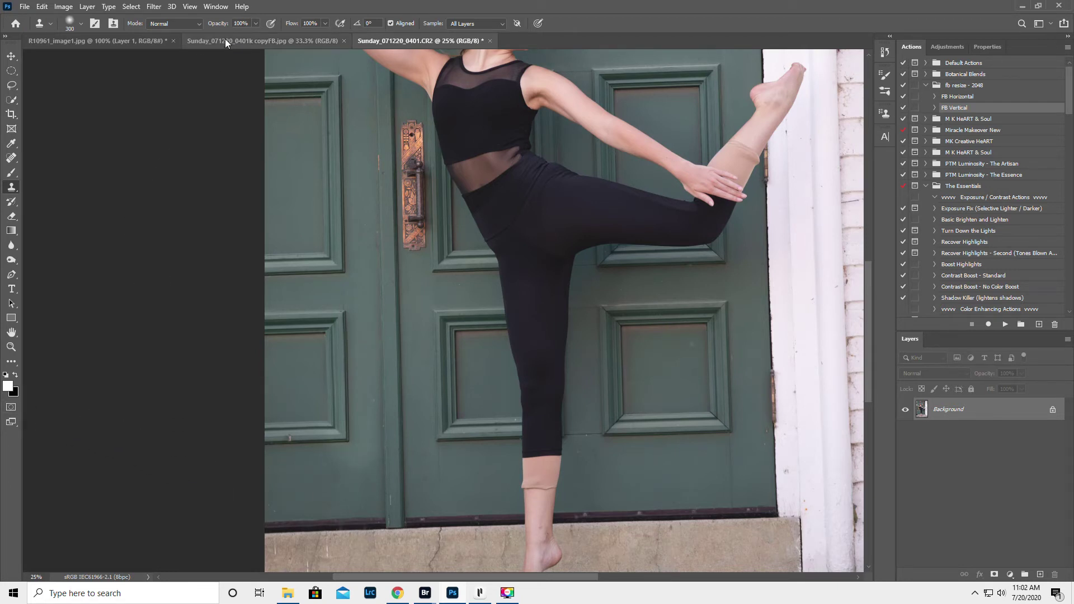
- Lower clone opacity to 30% and resample the lower door panel
drag(218, 24, 181, 39)
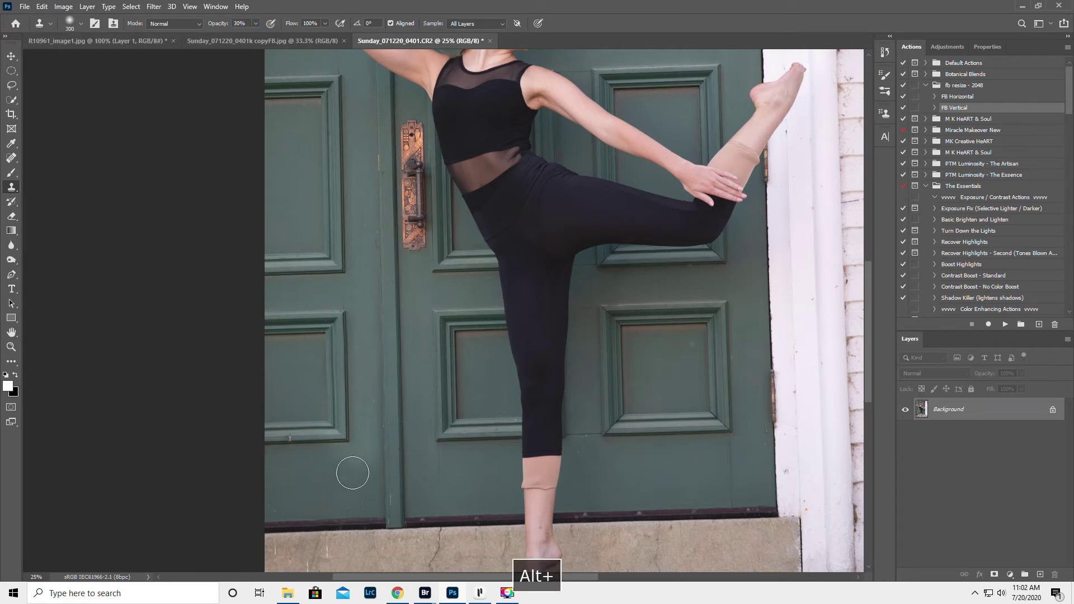
alt+click(328, 493)
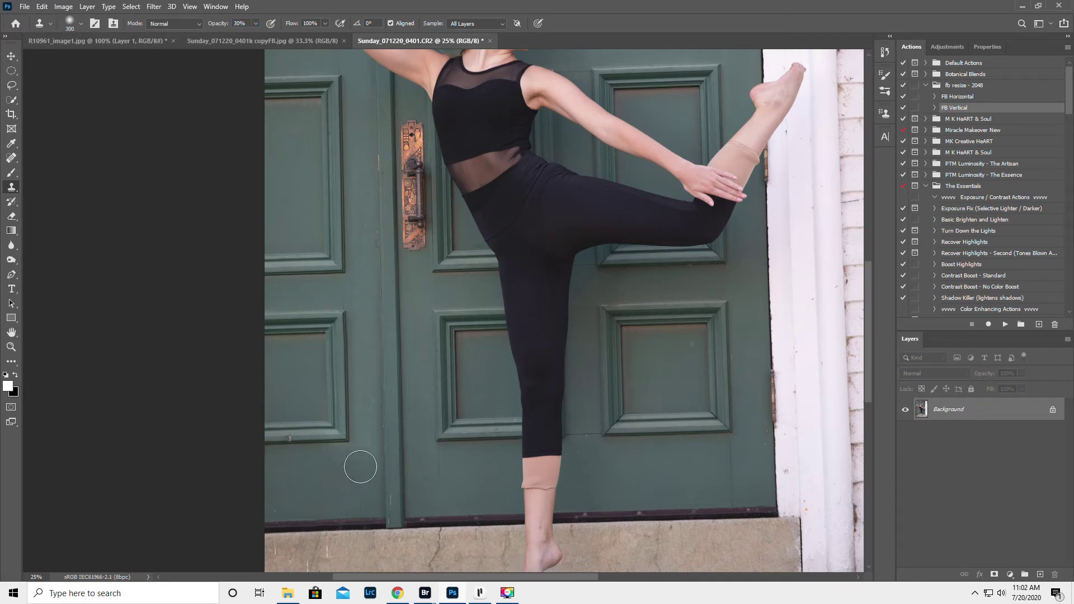
click(11, 347)
alt+click(503, 409)
- Refit the view and clone stone texture from the step onto the lower step
alt+click(502, 410)
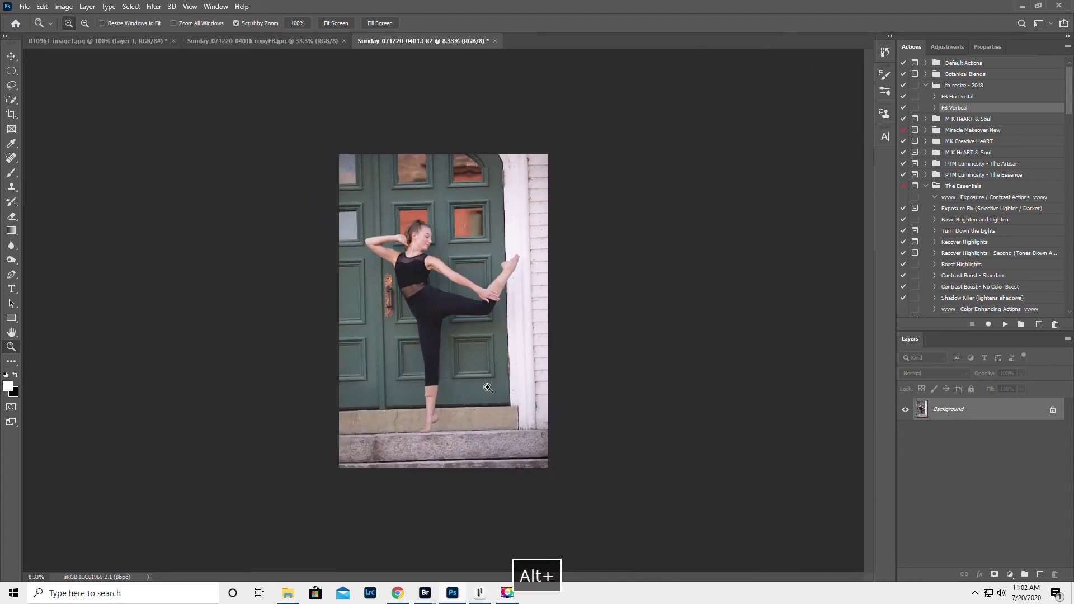
click(448, 311)
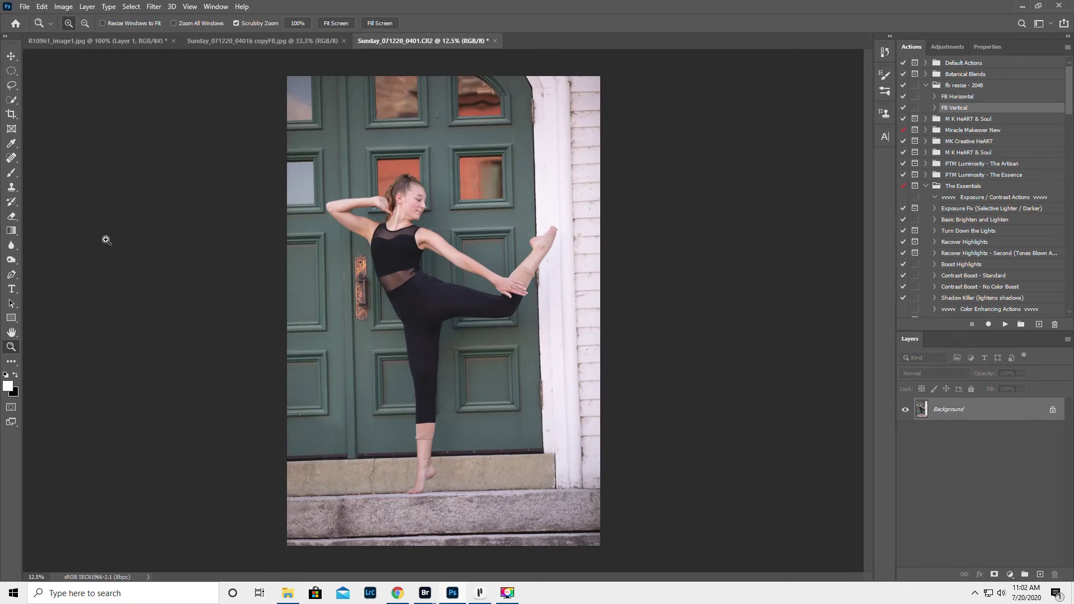
click(11, 188)
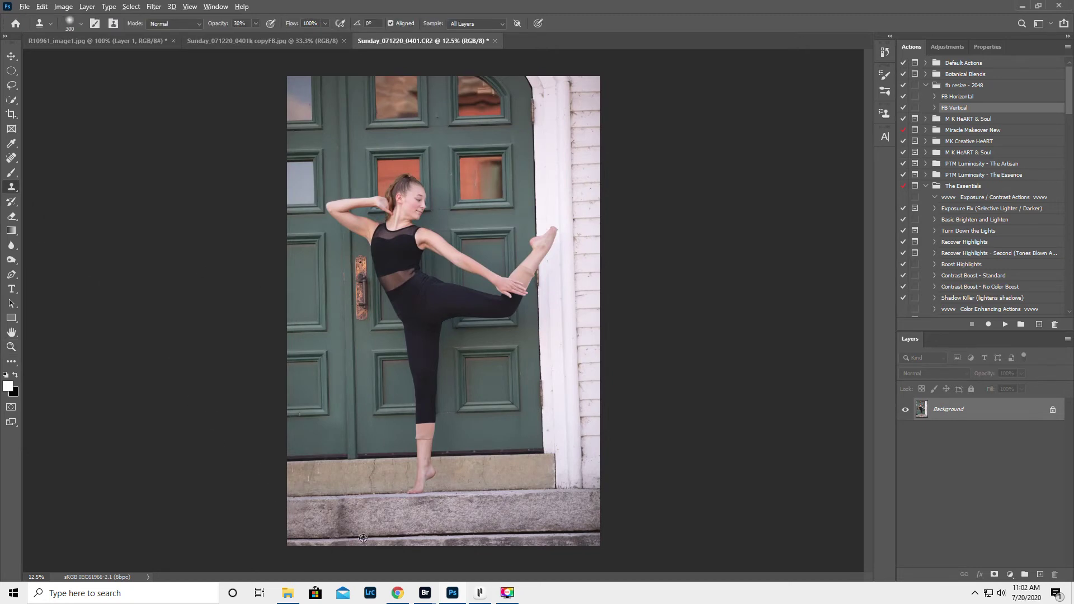
key(alt)
alt+click(345, 538)
mouse_move(344, 536)
mouse_down()
mouse_move(341, 505)
mouse_move(340, 528)
mouse_move(326, 522)
mouse_up()
- Raise clone opacity to 100% and resample to patch more of the lower step
key(alt)
alt+click(341, 511)
alt+click(347, 526)
drag(215, 26, 351, 51)
alt+click(381, 521)
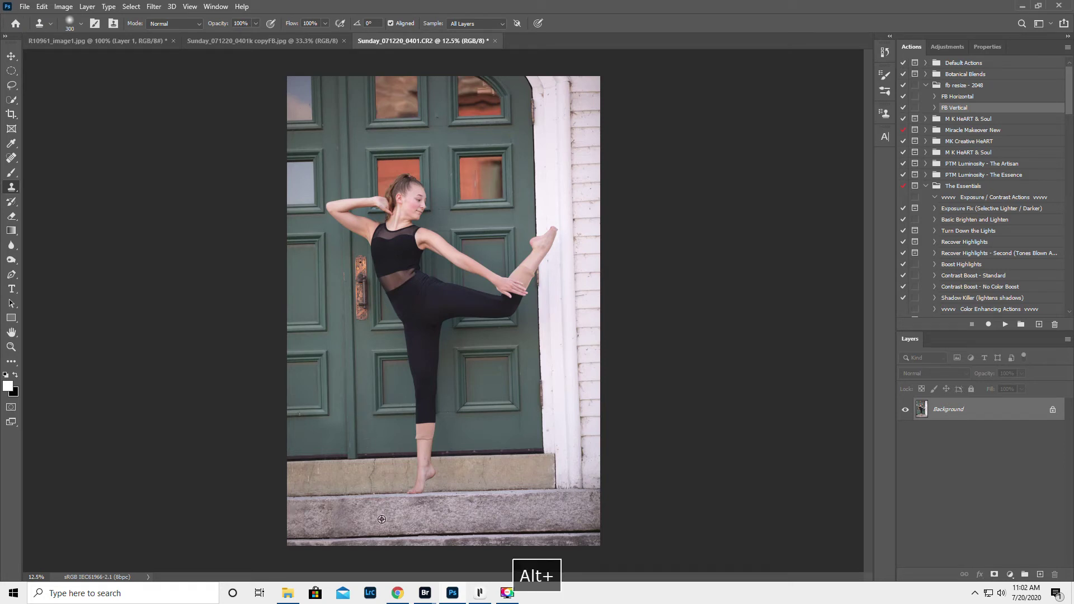
mouse_move(345, 522)
mouse_down()
mouse_move(344, 513)
mouse_move(332, 526)
mouse_up()
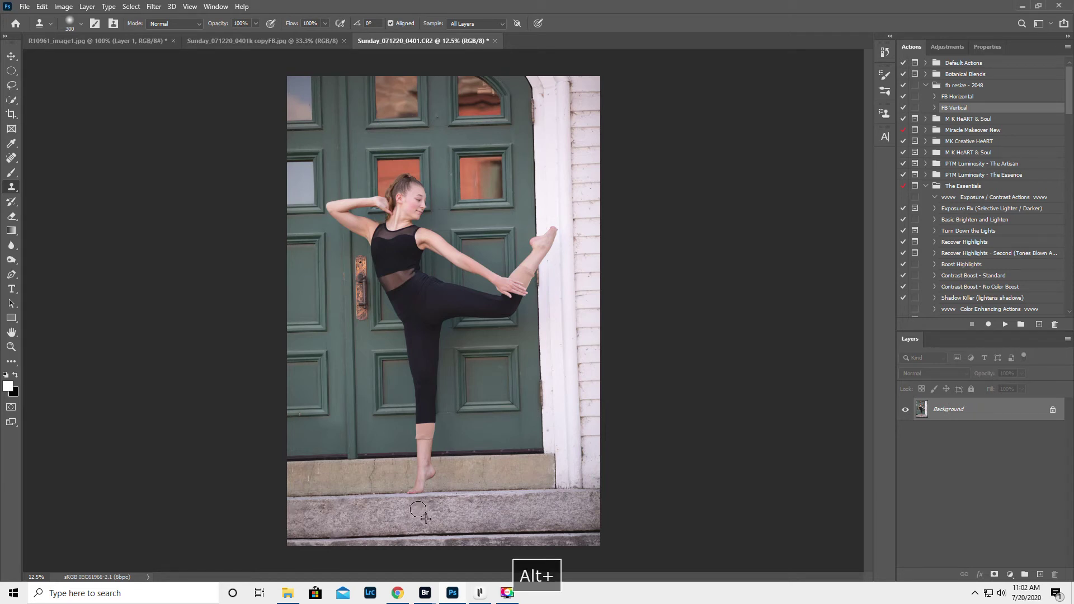
- Crop at 11 x 15 with extended corners, rotated 1.5° to straighten, Content-Aware off
click(11, 115)
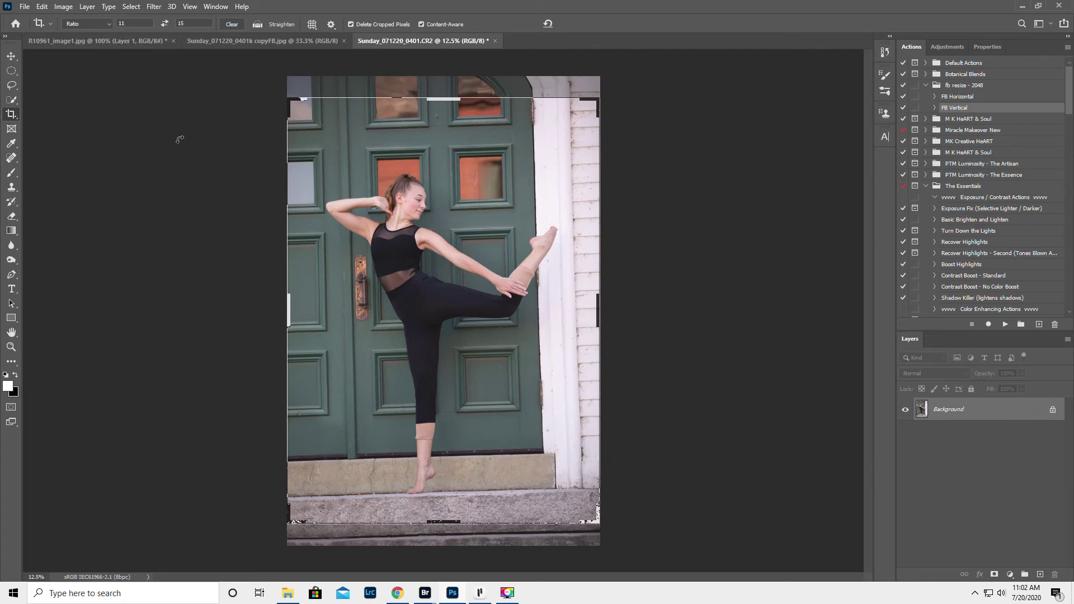
drag(597, 96, 612, 90)
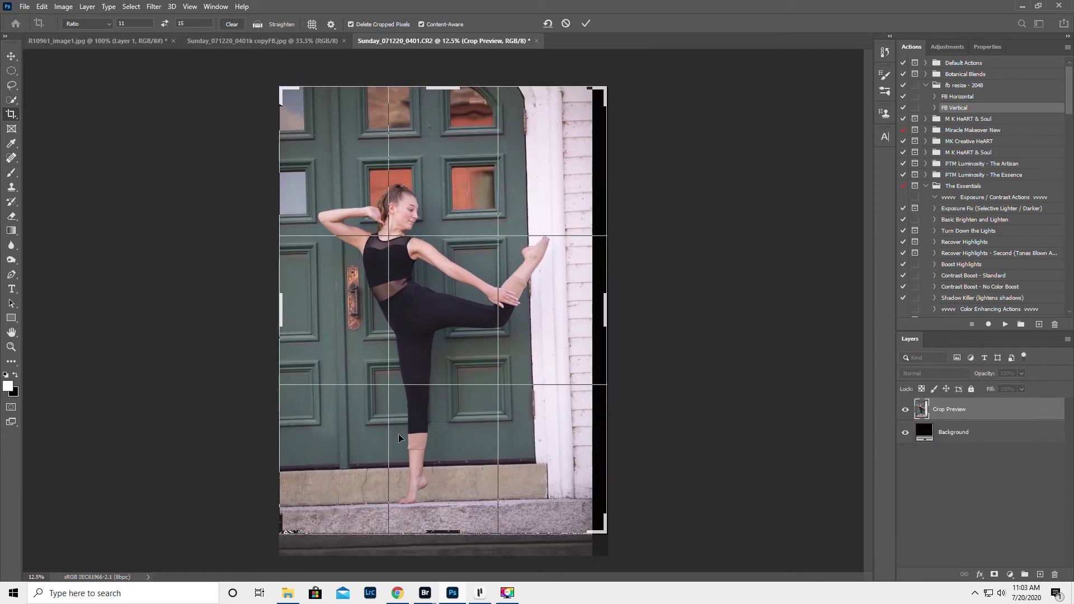
drag(282, 531, 280, 536)
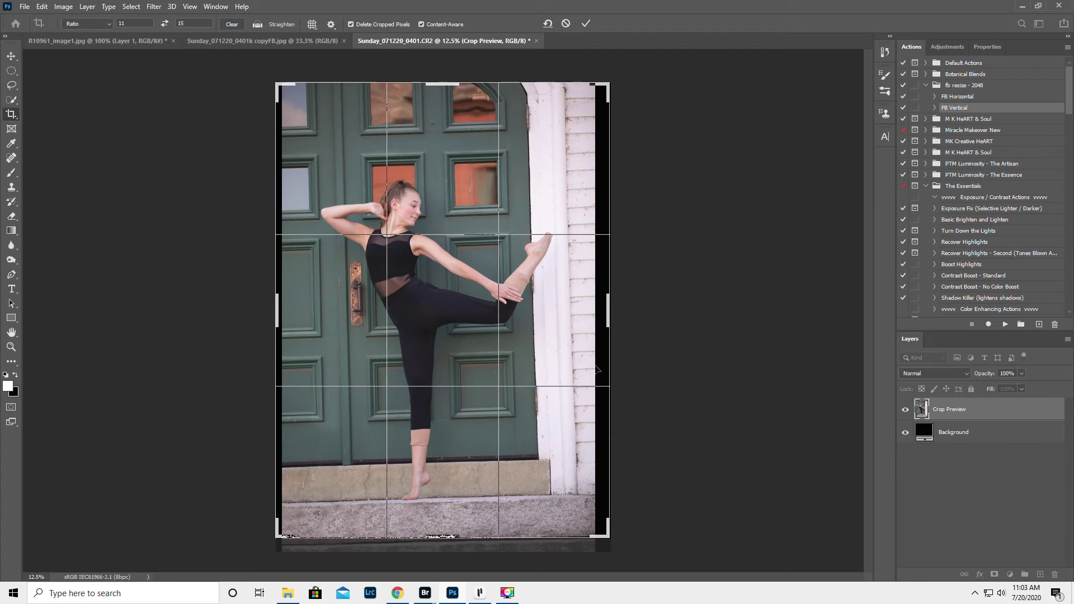
drag(639, 311, 638, 316)
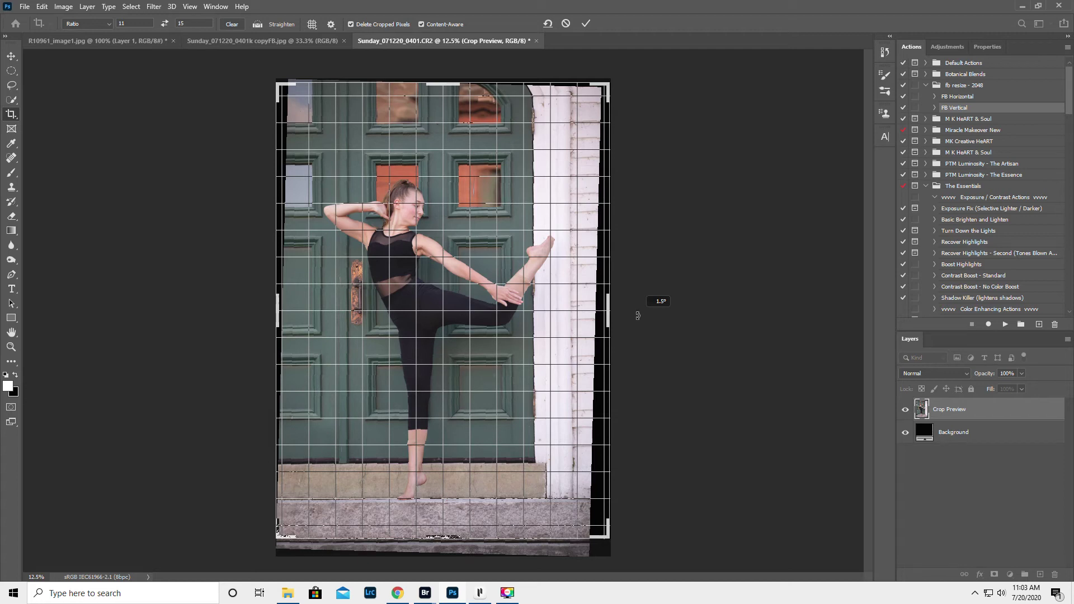
drag(638, 315, 637, 316)
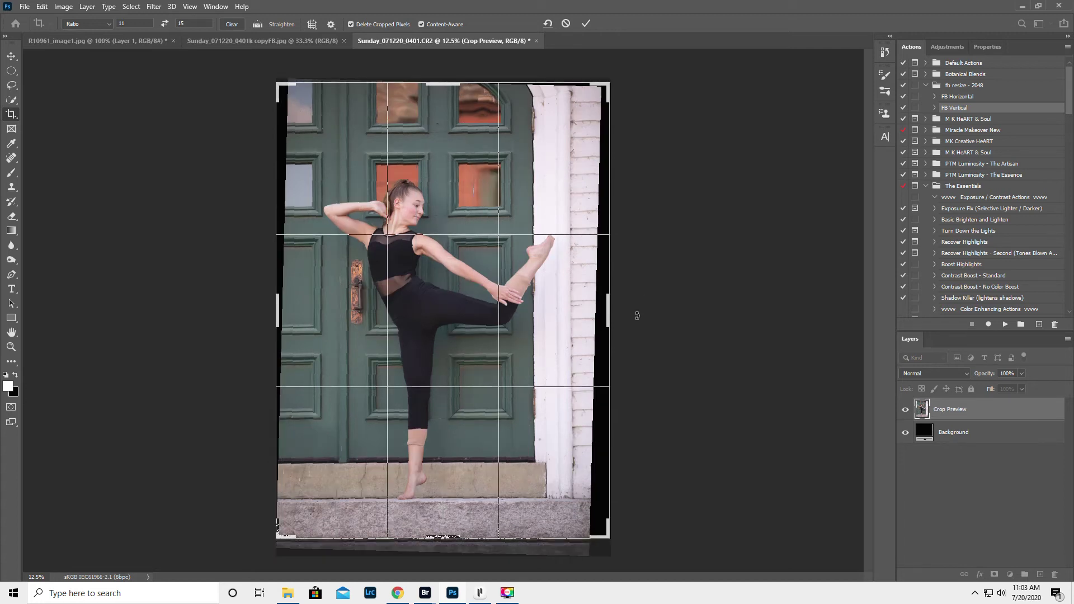
click(422, 24)
click(586, 24)
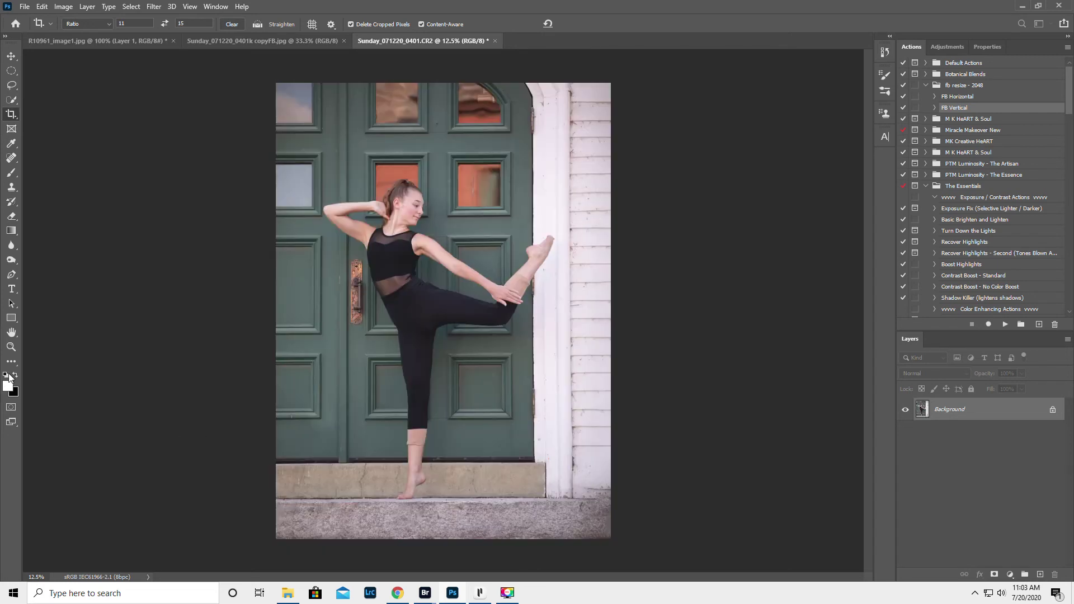
- Zoom into the lower right and sample the step edge and wall corner with a 175 clone brush
click(11, 347)
click(608, 511)
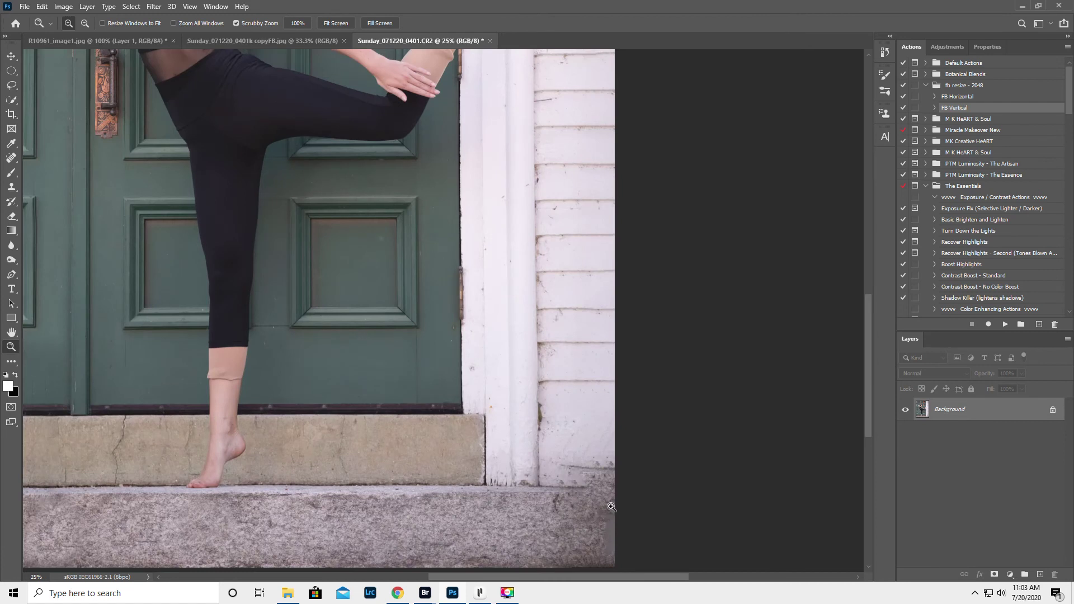
scroll(606, 496, down, 2)
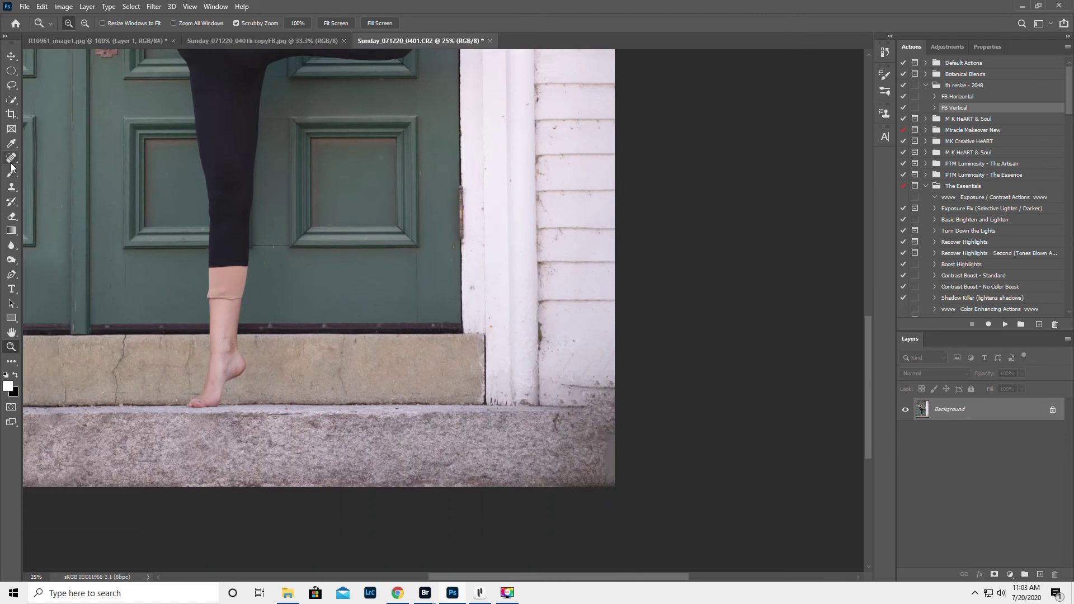
click(11, 188)
key(bracketleft)
key(bracketleft)
key(bracketleft)
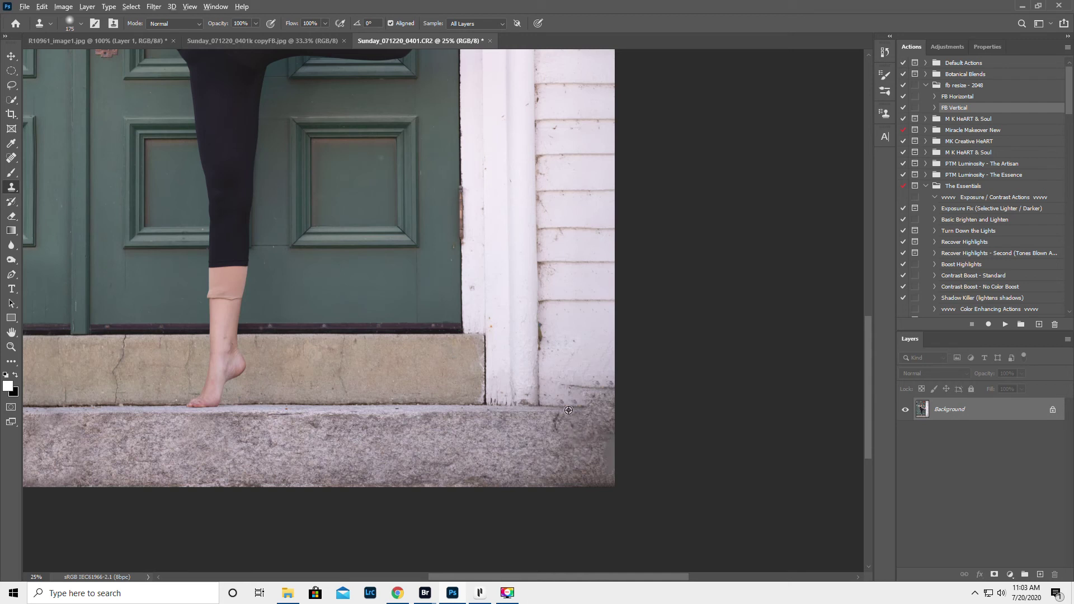
alt+click(588, 409)
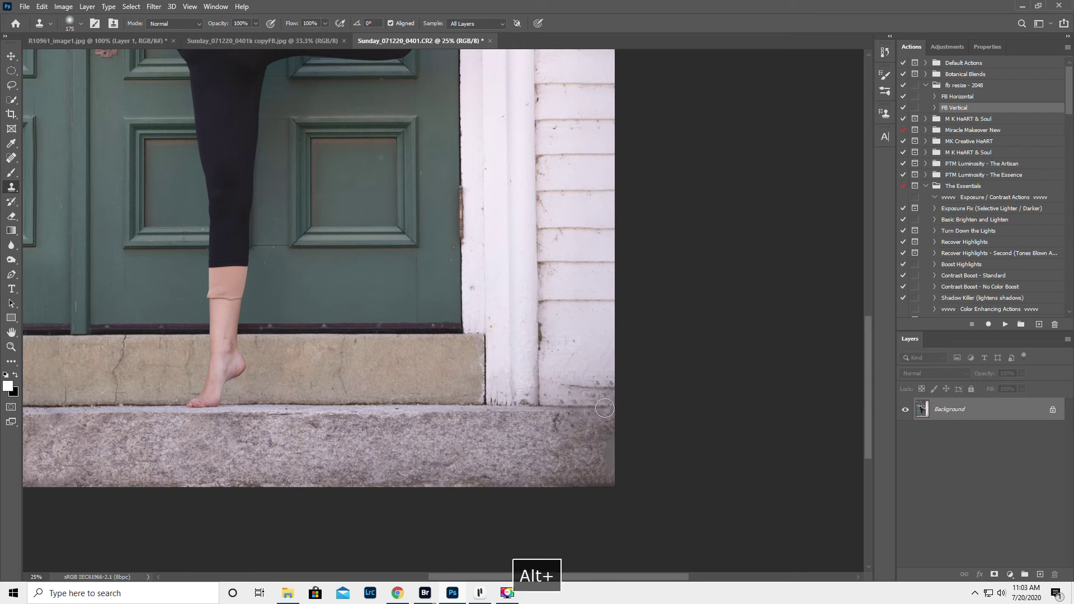
alt+click(606, 408)
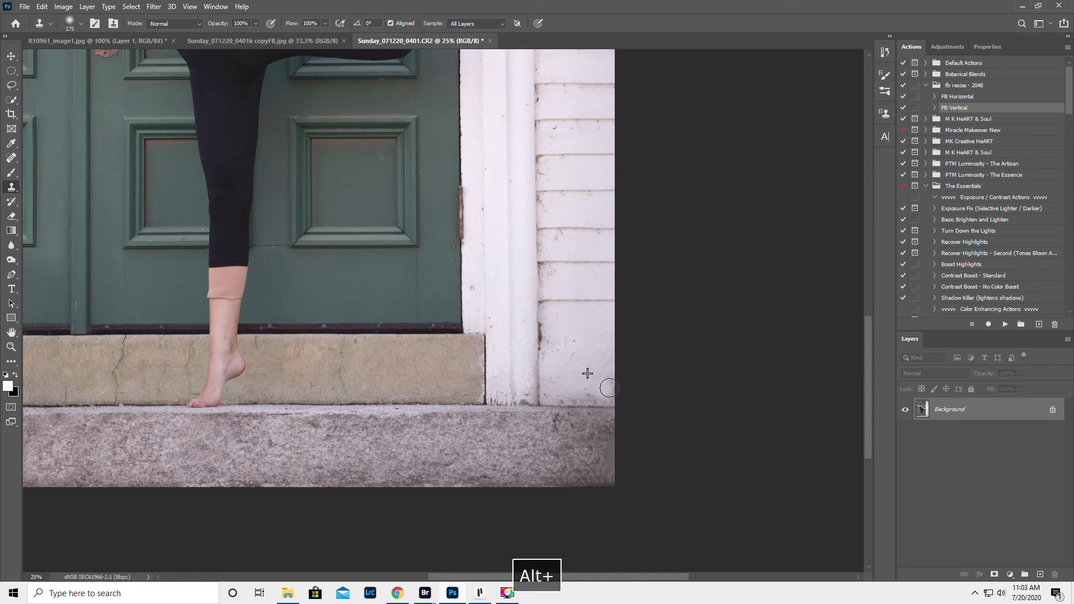
alt+click(591, 370)
- With a size-50 Spot Healing Brush, heal the siding's bottom edge and two trim specks
click(11, 158)
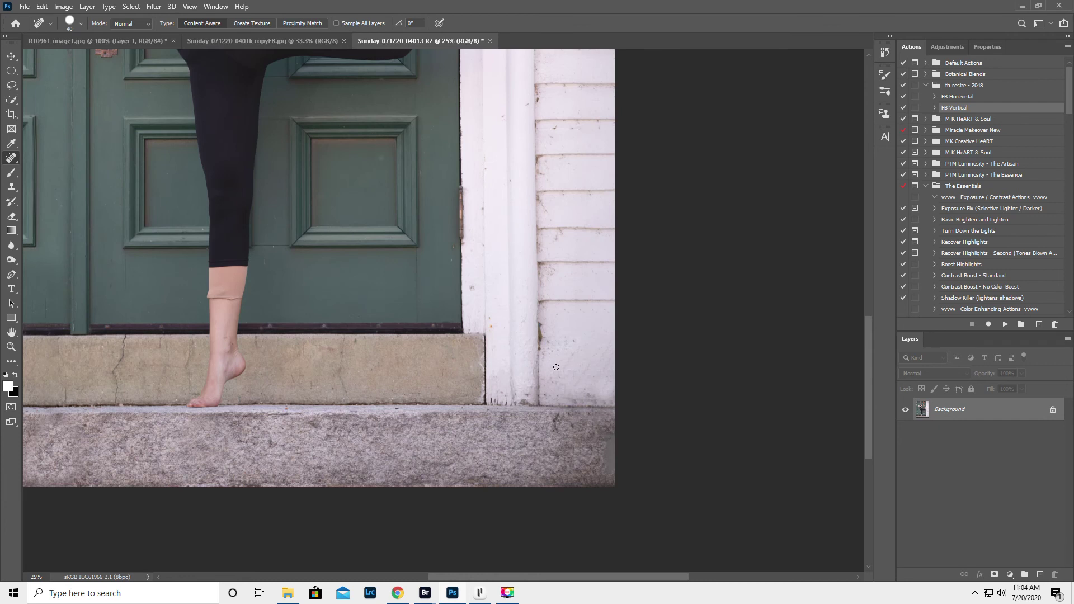
key(bracketright)
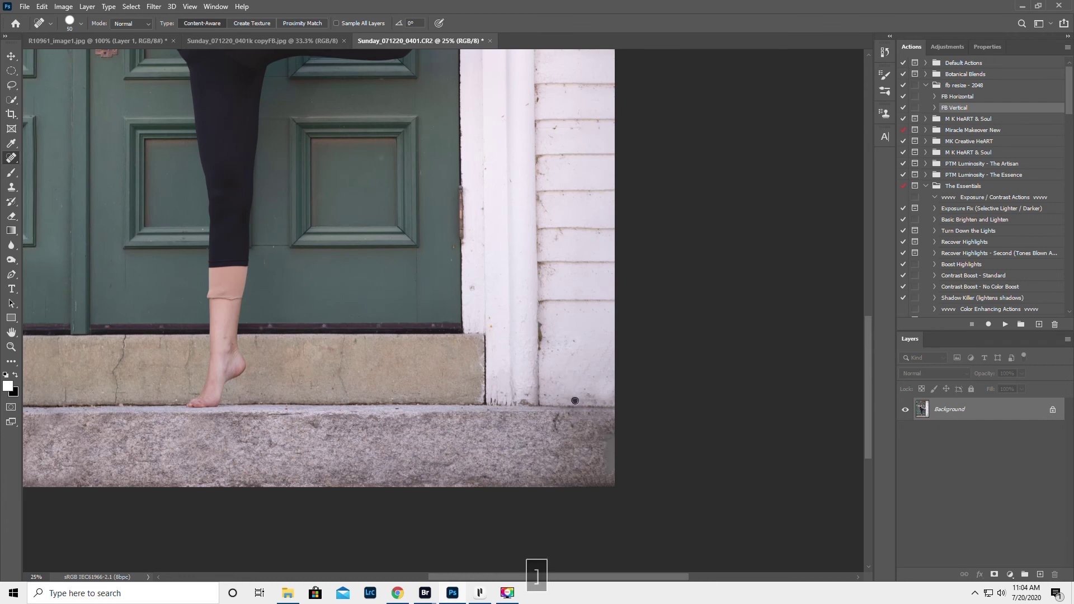
drag(598, 402, 591, 396)
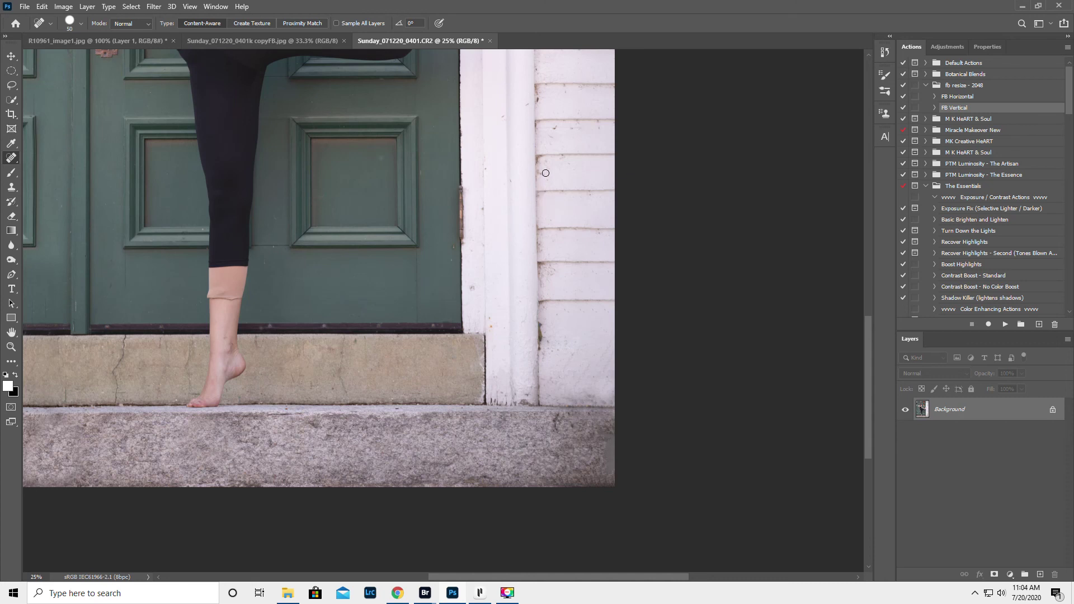
click(556, 128)
click(539, 99)
- Heal the marks by the door edge, on the siding, the step corner and the step
click(473, 287)
click(573, 354)
click(578, 311)
click(594, 311)
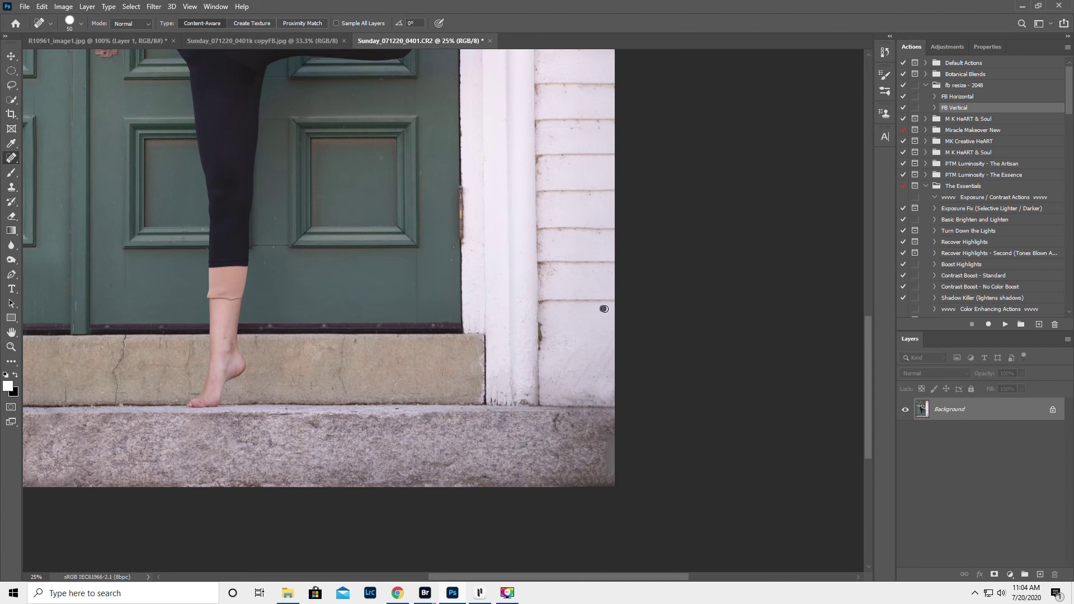
click(596, 401)
click(605, 401)
drag(562, 416, 557, 435)
click(11, 347)
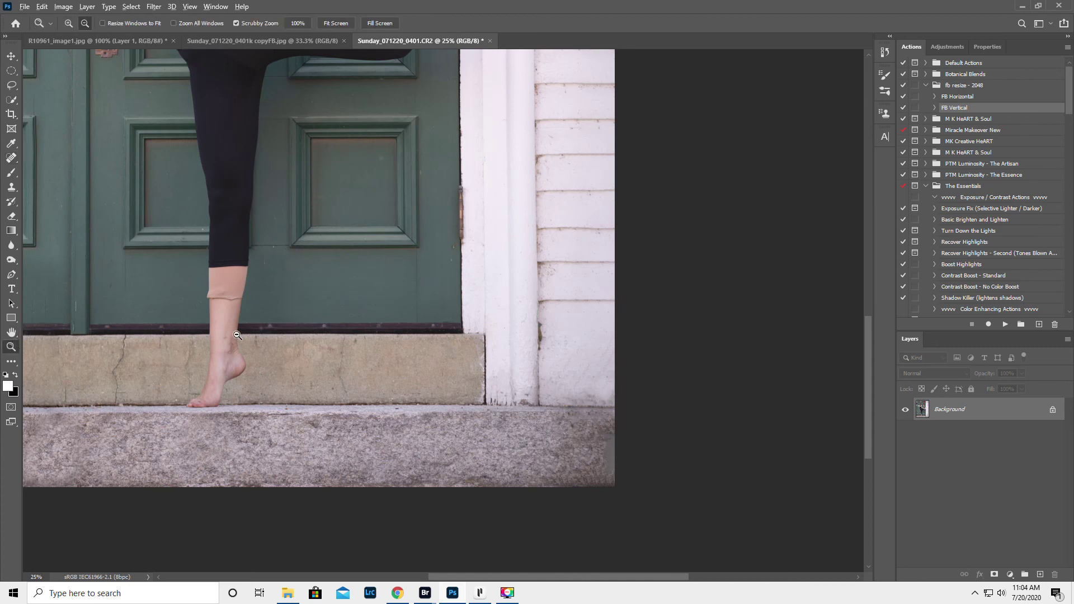
- Zoom out to 12.5% to view the whole edited photo
alt+click(238, 334)
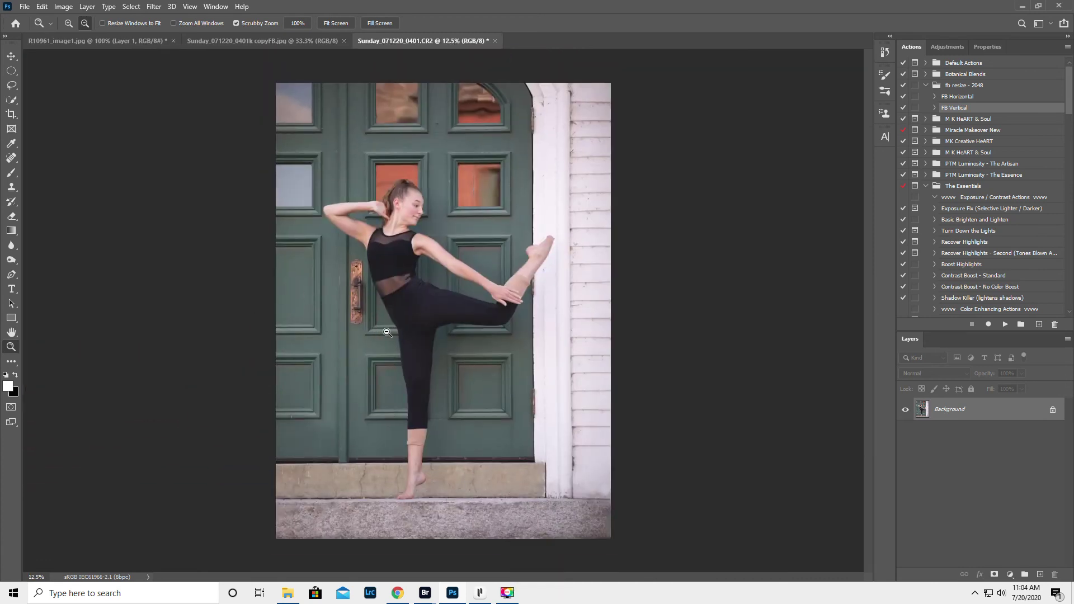